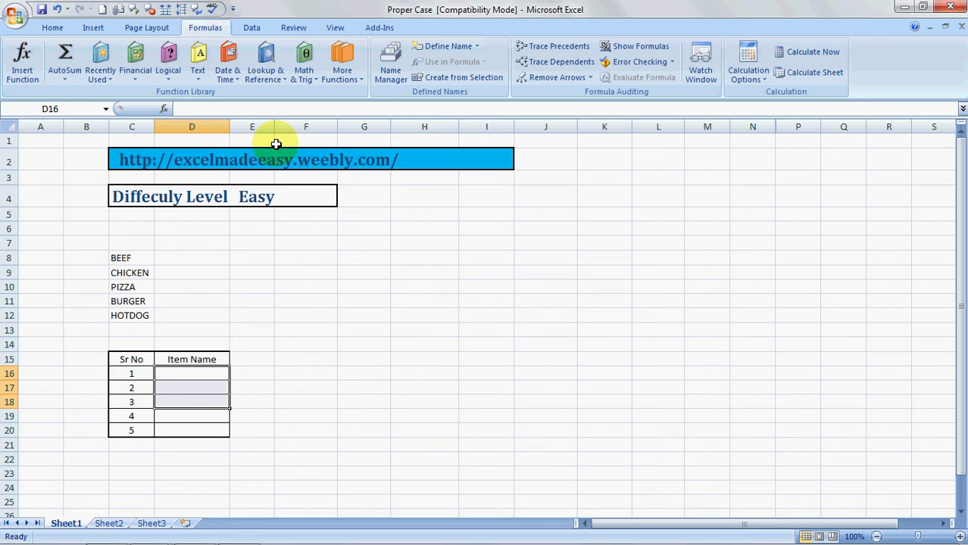
# Enter =proper(C8) in D16 so the first Item Name shows Beef
pyautogui.click(214, 256)
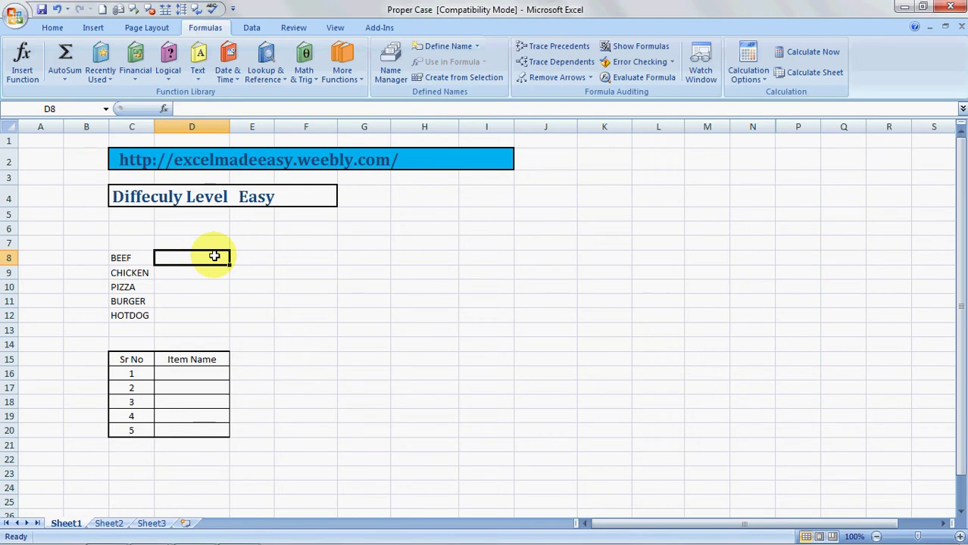
pyautogui.press('Down')
pyautogui.press('Down')
pyautogui.press('Down')
pyautogui.press('Down')
pyautogui.press('Up')
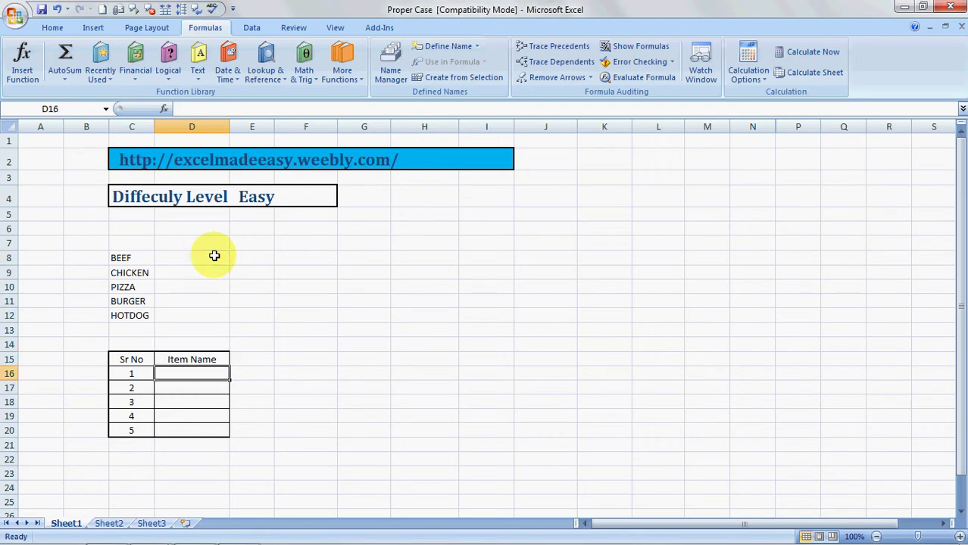
pyautogui.write('=')
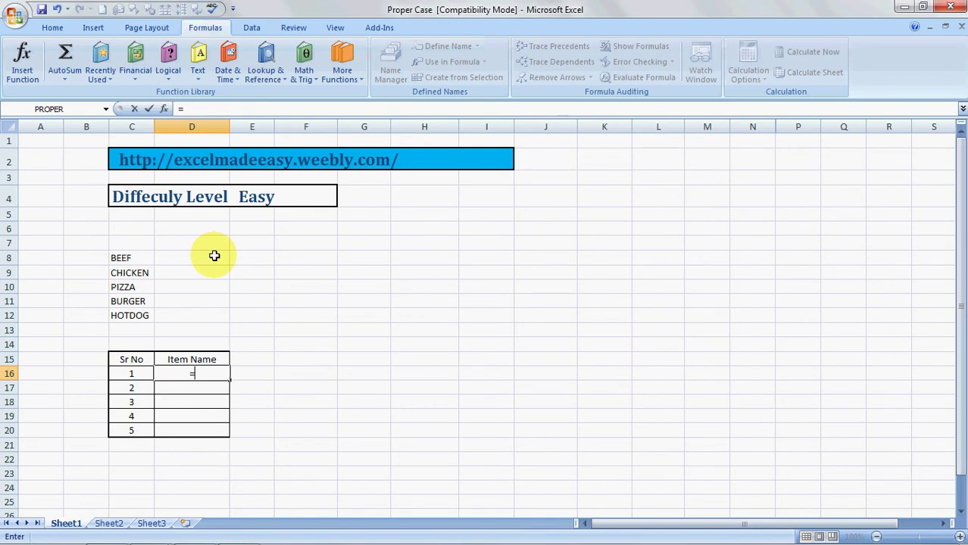
pyautogui.write('pr')
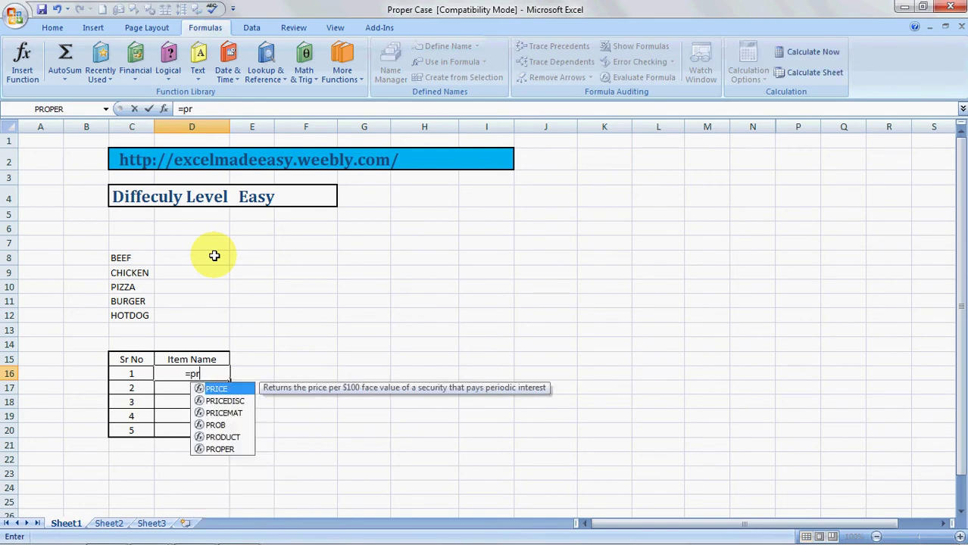
pyautogui.write('o')
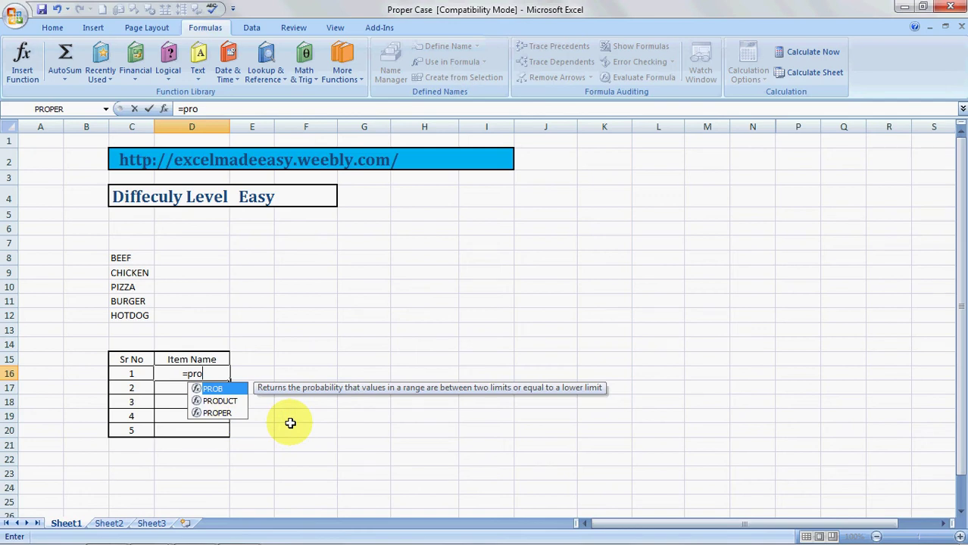
pyautogui.write('per')
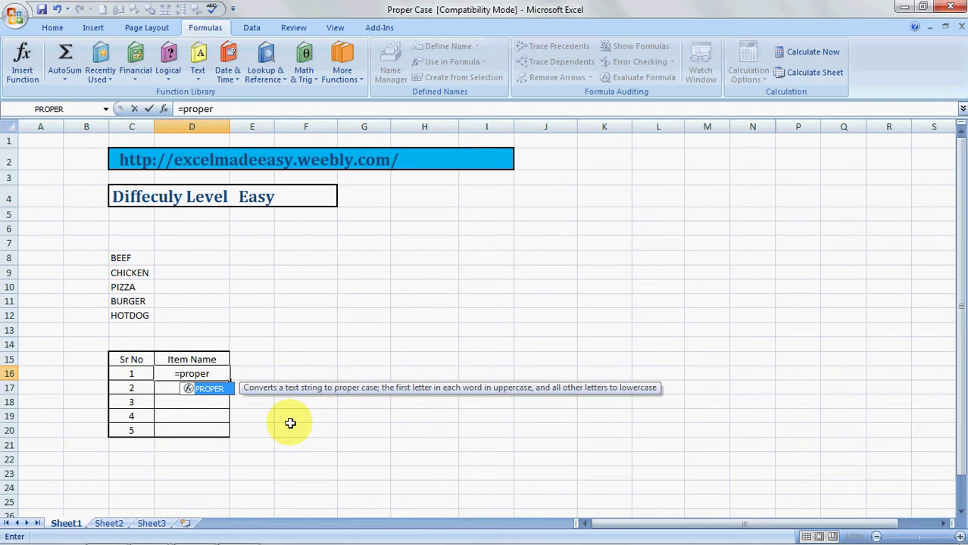
pyautogui.write('(')
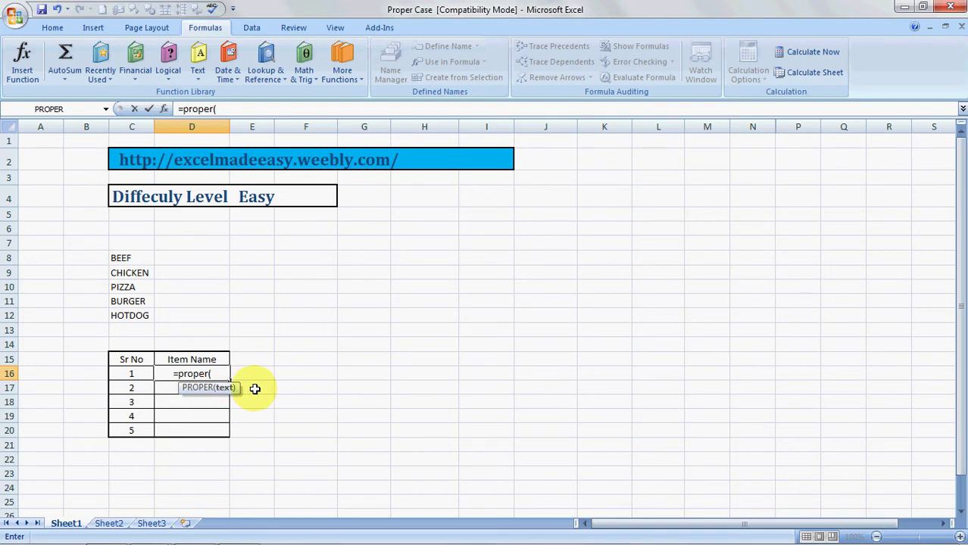
pyautogui.click(134, 258)
pyautogui.write(')')
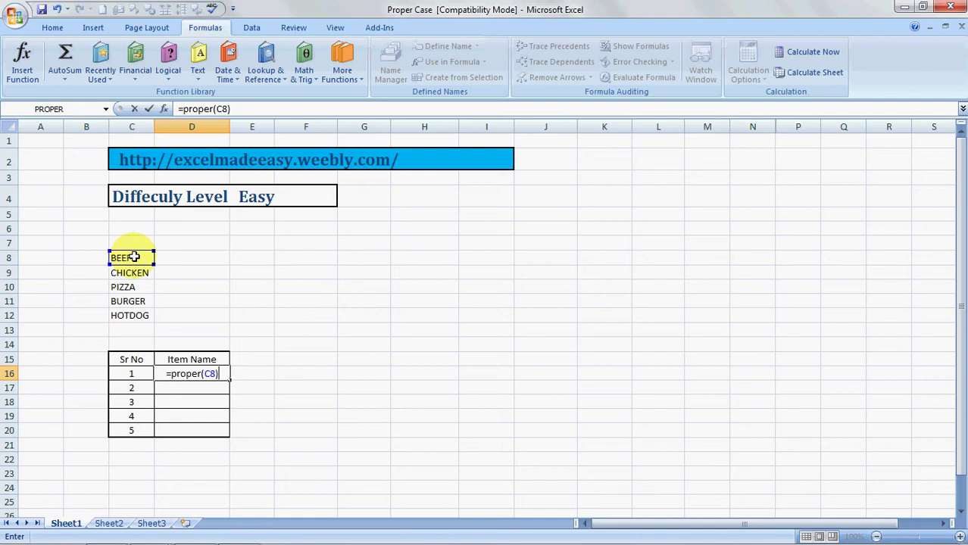
pyautogui.press('Return')
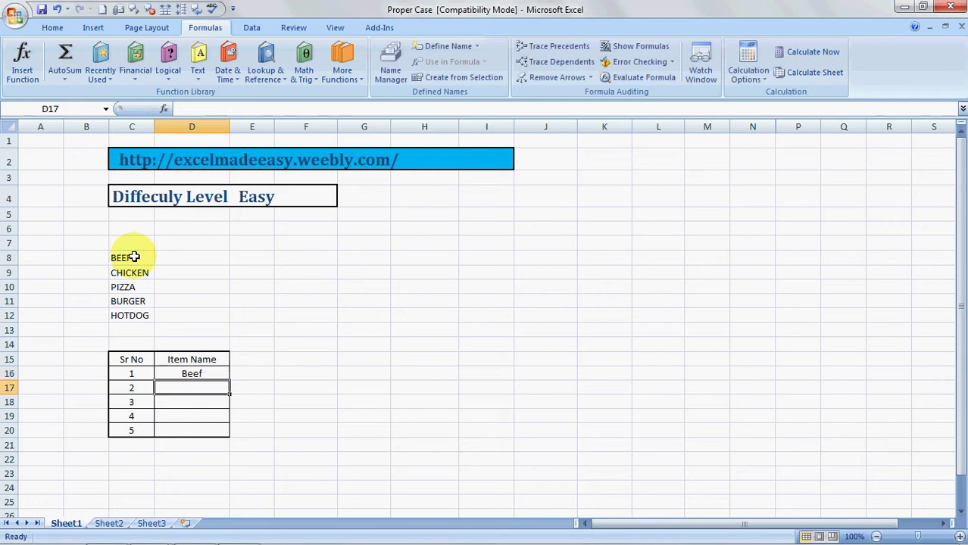
# Select D17 and search Insert Function for 'proper'
pyautogui.press('Return')
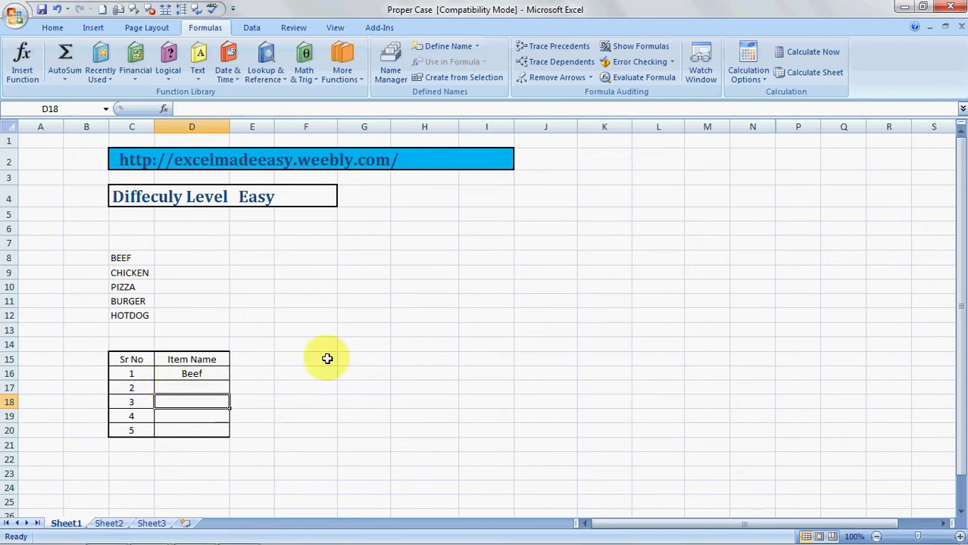
pyautogui.press('Up')
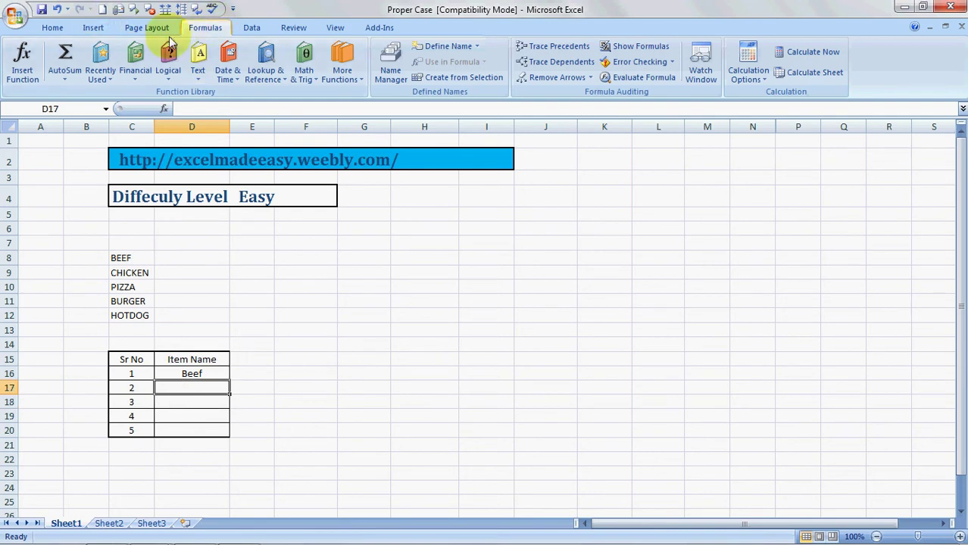
pyautogui.click(15, 69)
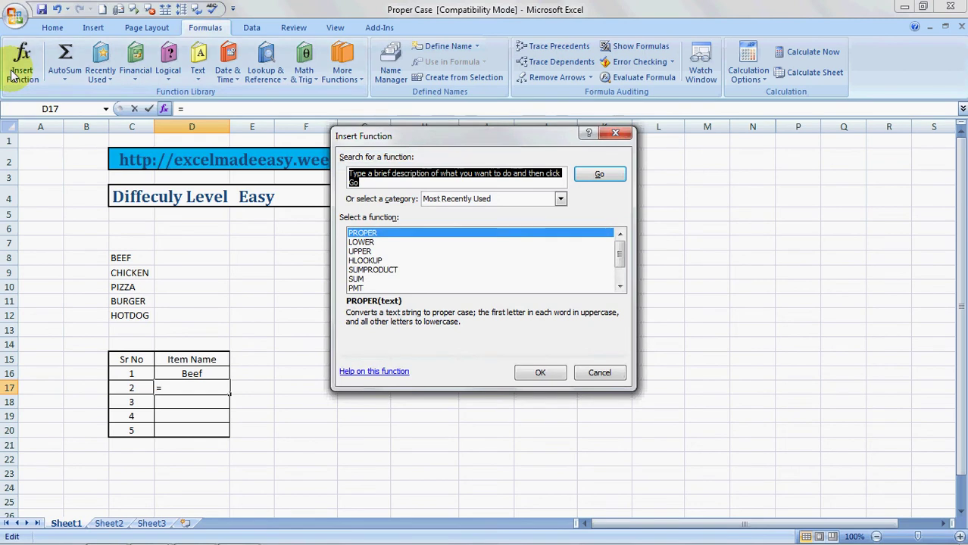
pyautogui.write('pope')
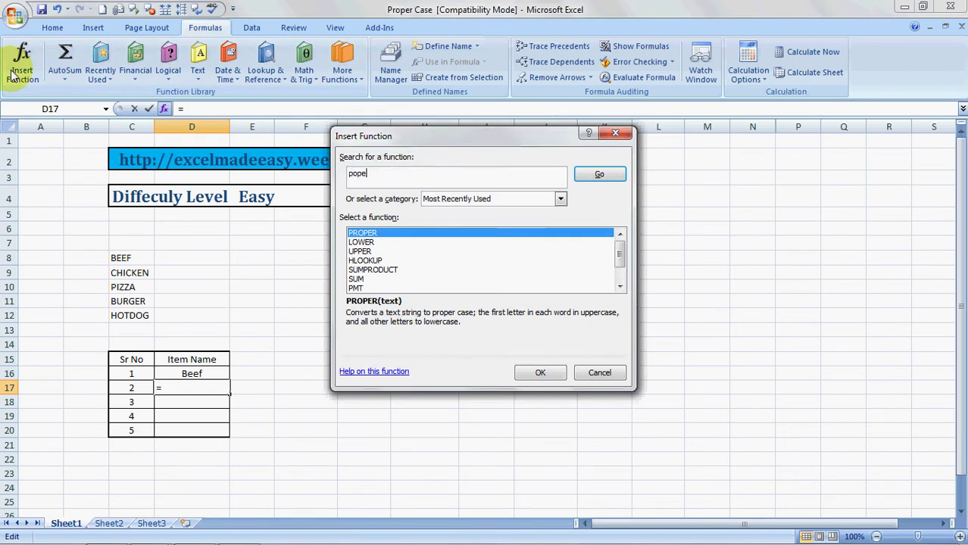
pyautogui.press('BackSpace')
pyautogui.press('BackSpace')
pyautogui.press('BackSpace')
pyautogui.write('rope')
pyautogui.write('r')
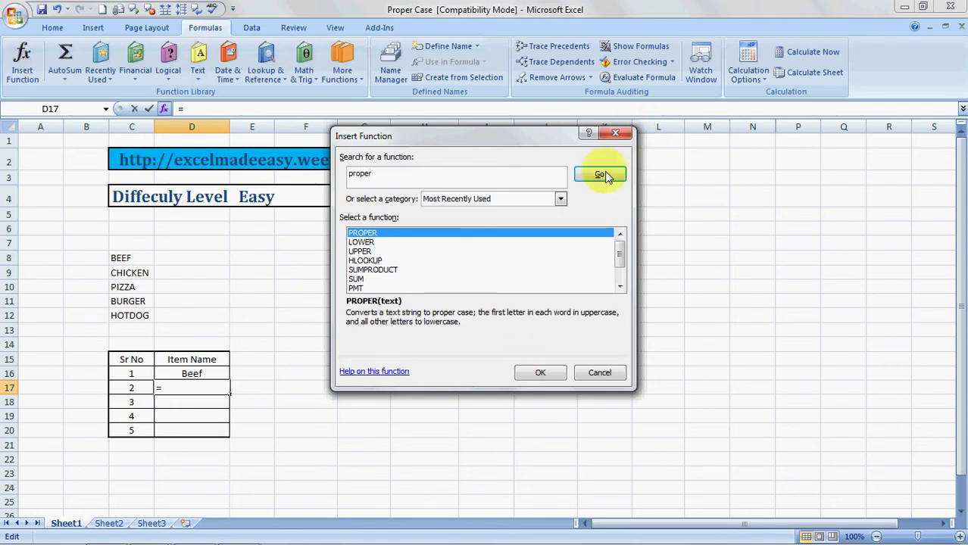
# Choose PROPER from the matching functions and open its Function Arguments
pyautogui.click(602, 175)
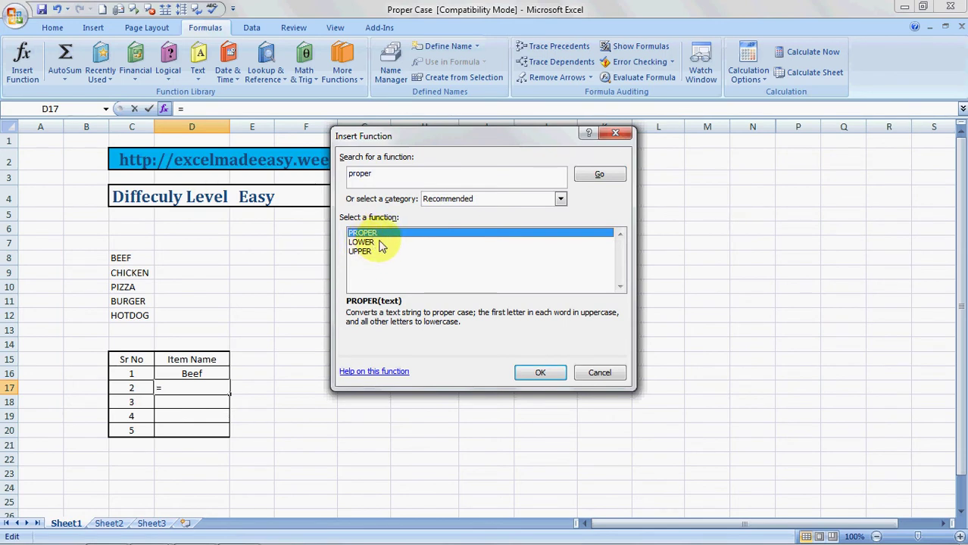
pyautogui.click(371, 242)
pyautogui.click(368, 251)
pyautogui.click(379, 234)
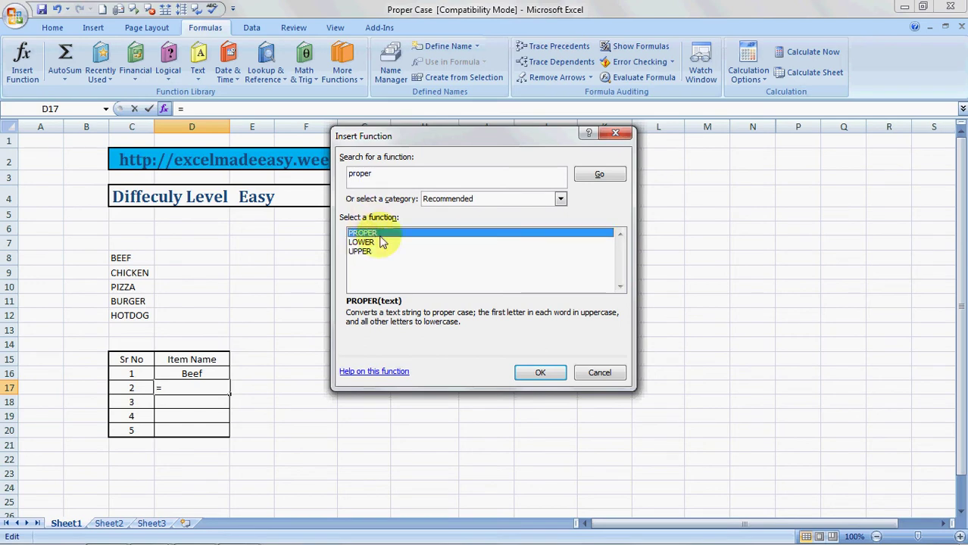
pyautogui.click(424, 235)
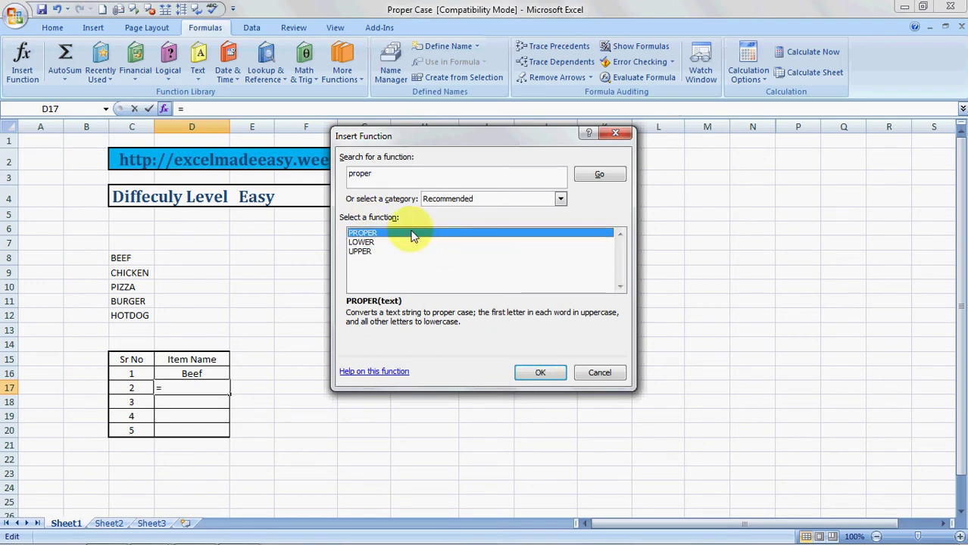
pyautogui.click(540, 374)
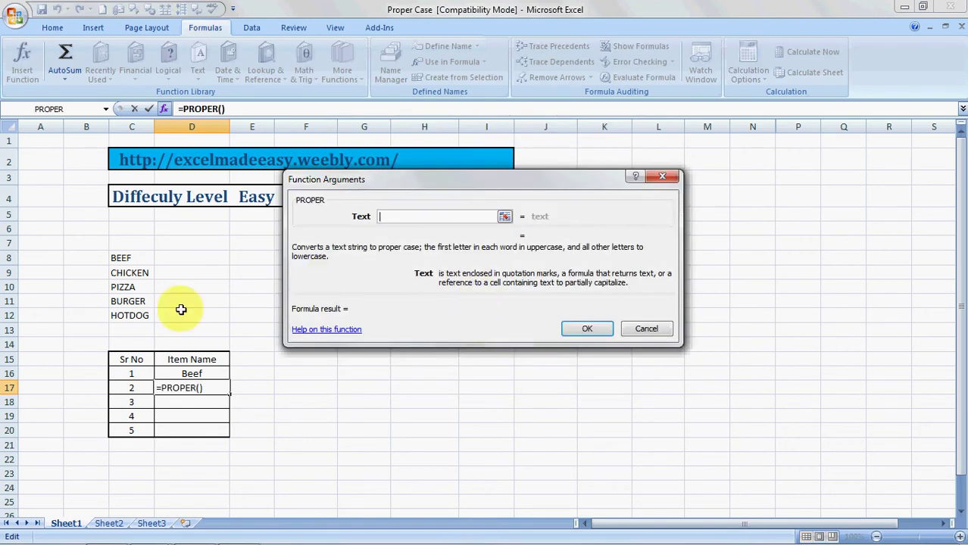
# Set the PROPER Text argument to C9 so D17 shows Chicken
pyautogui.click(132, 274)
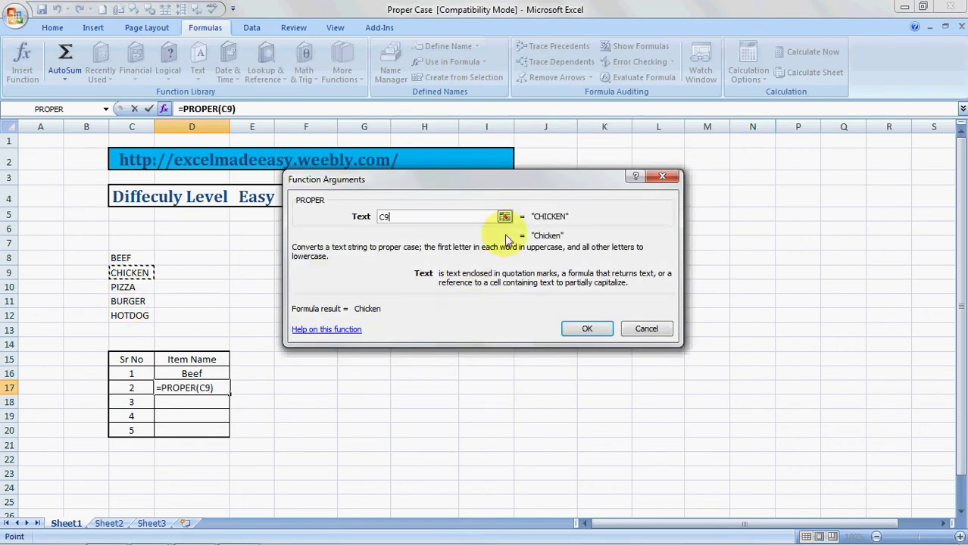
pyautogui.click(580, 338)
pyautogui.click(202, 402)
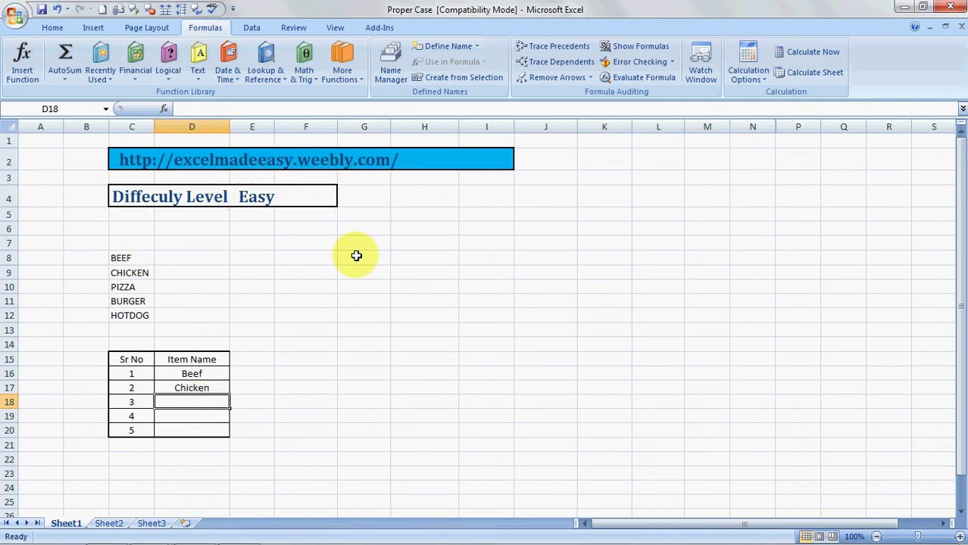
# Switch to Firefox, browse the Excel Made Easy home page, and show its YouTube channel
pyautogui.hotkey('alt', 'Tab')
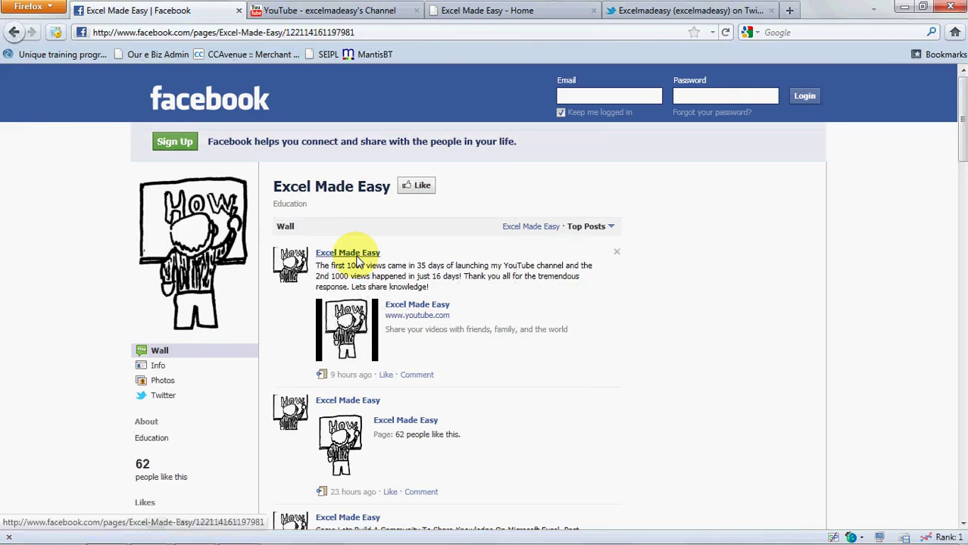
pyautogui.hotkey('alt', 'Tab')
pyautogui.hotkey('alt', 'Tab')
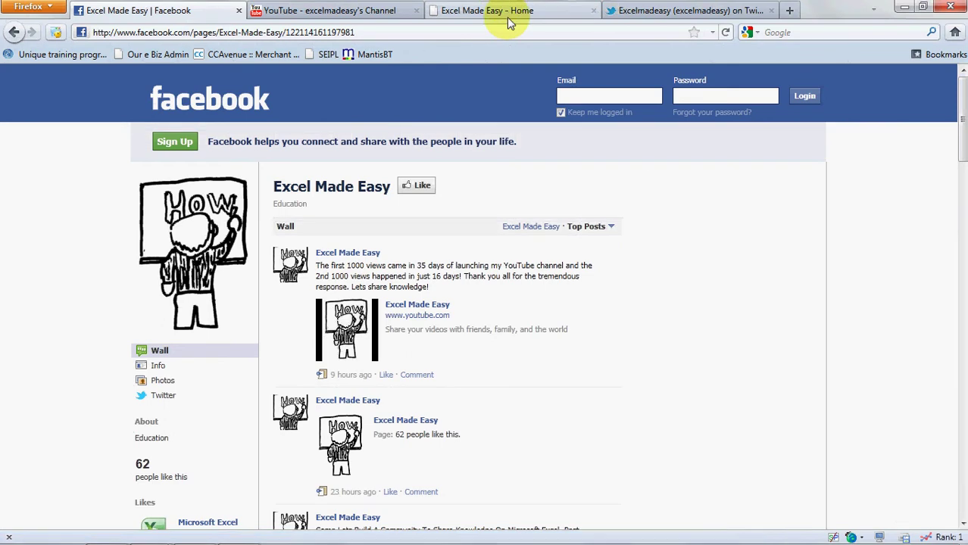
pyautogui.click(512, 16)
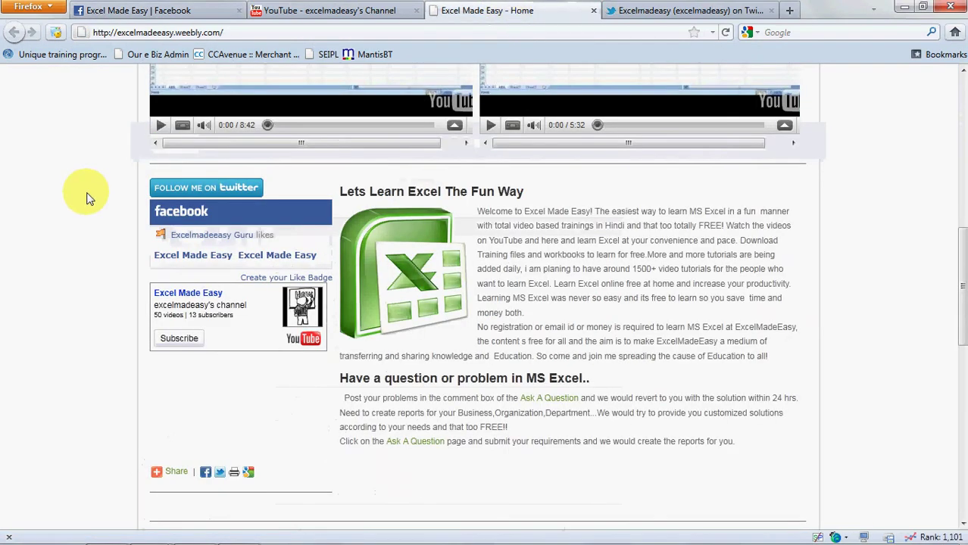
pyautogui.scroll(5, 86, 196)
pyautogui.scroll(5, 87, 196)
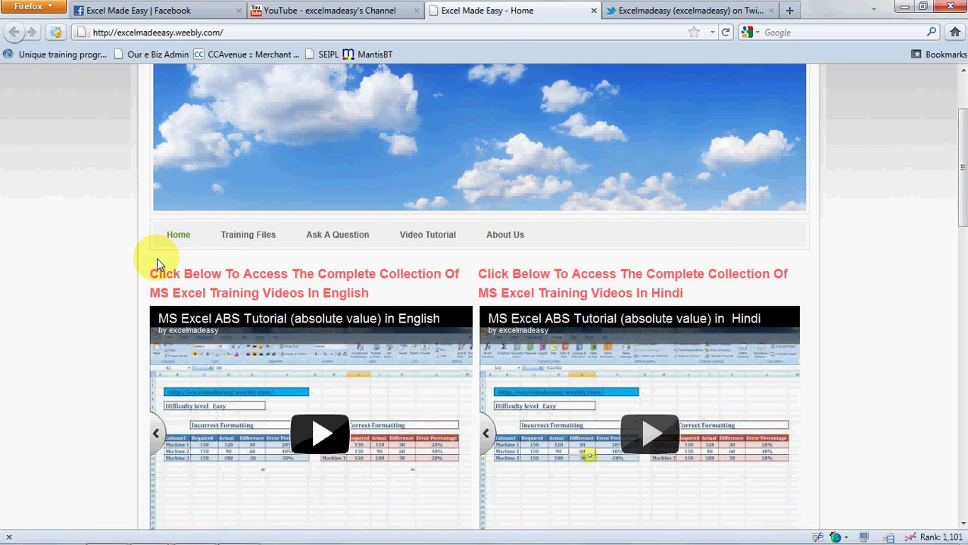
pyautogui.scroll(-5, 157, 261)
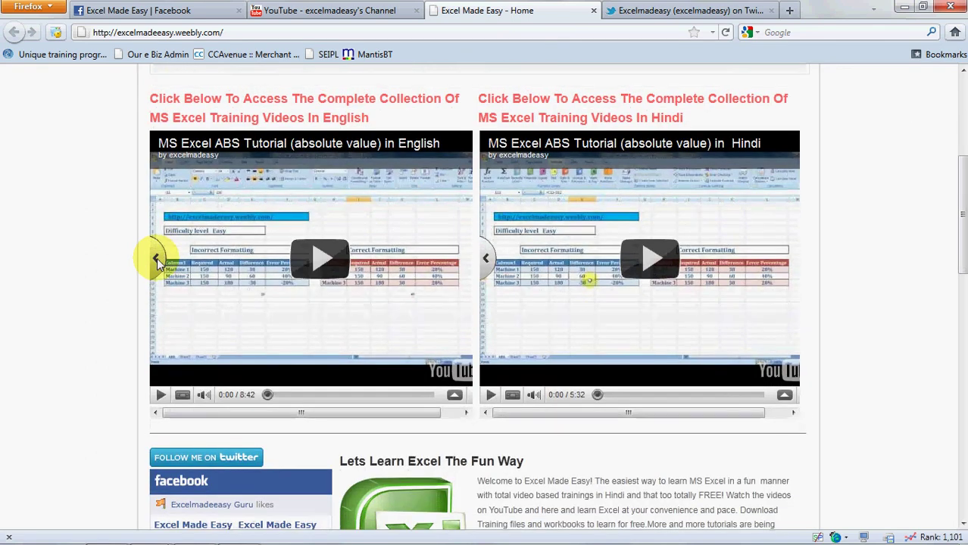
pyautogui.scroll(-1, 157, 260)
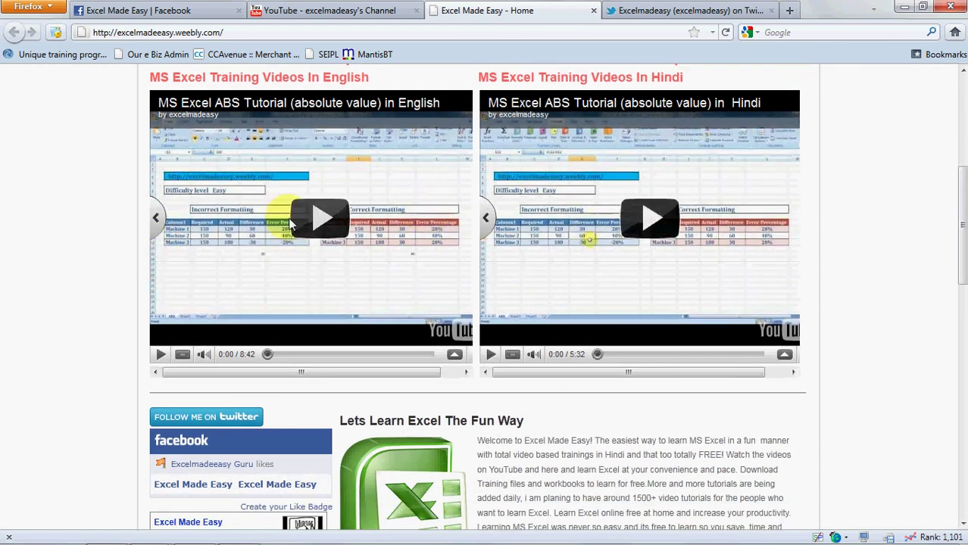
pyautogui.scroll(-2, 4, 324)
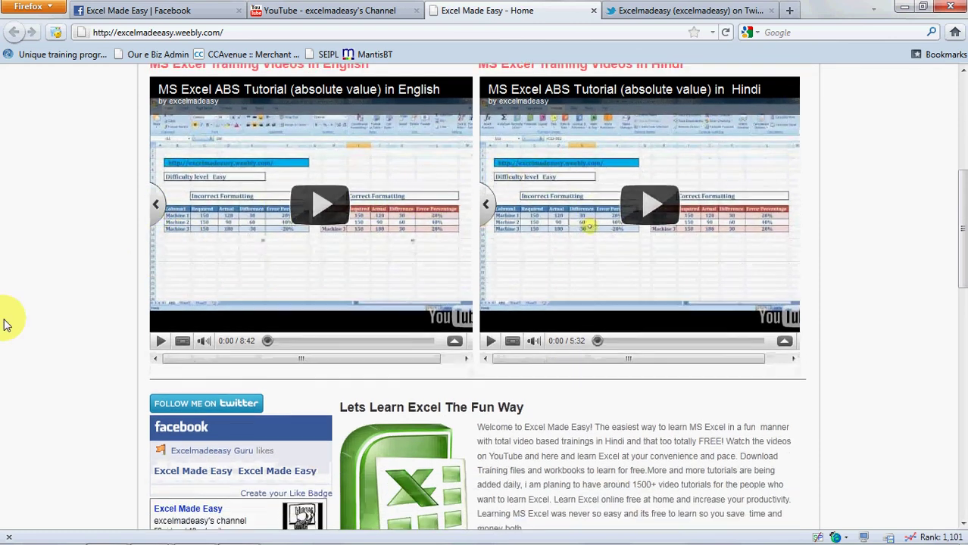
pyautogui.scroll(-2, 5, 324)
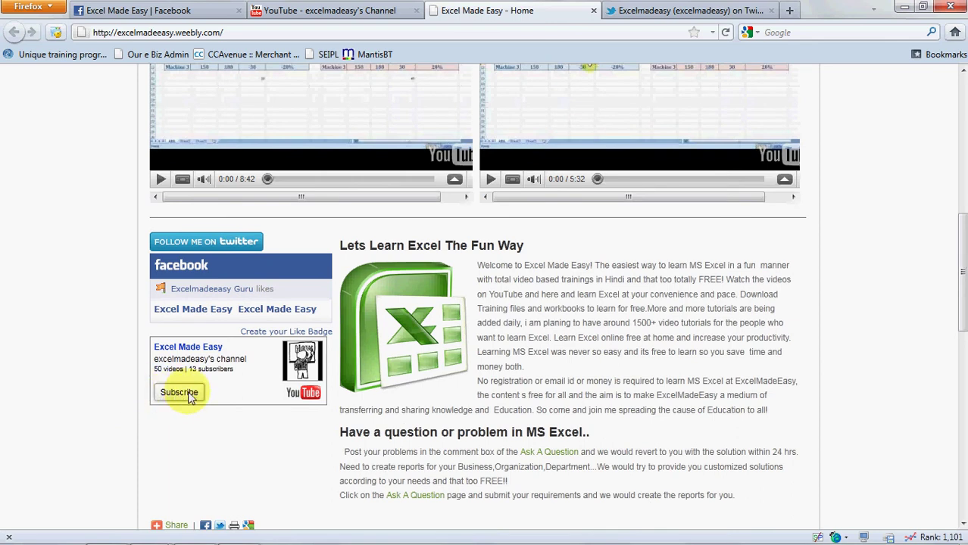
pyautogui.click(180, 392)
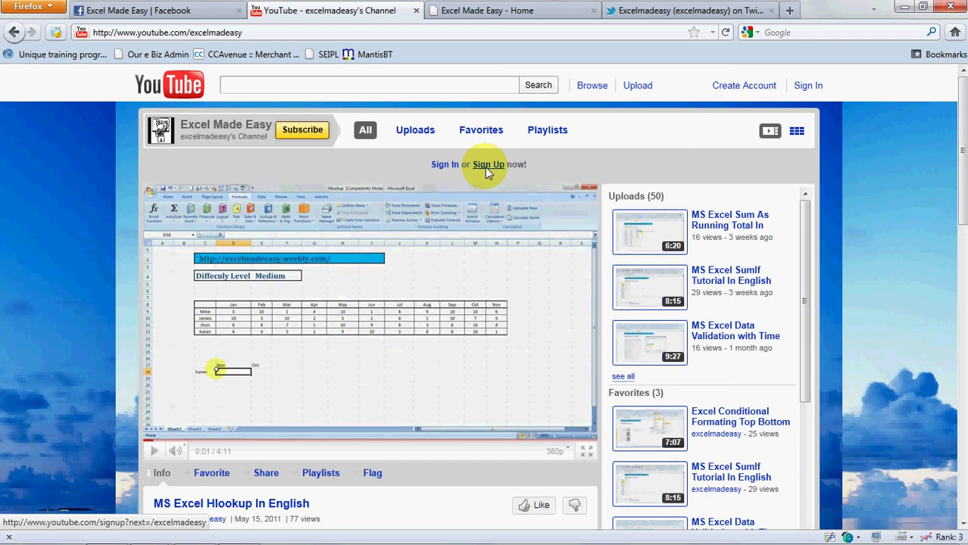
# Move between the Excel Made Easy website and Facebook page, then open its Twitter profile
pyautogui.click(484, 167)
pyautogui.click(487, 17)
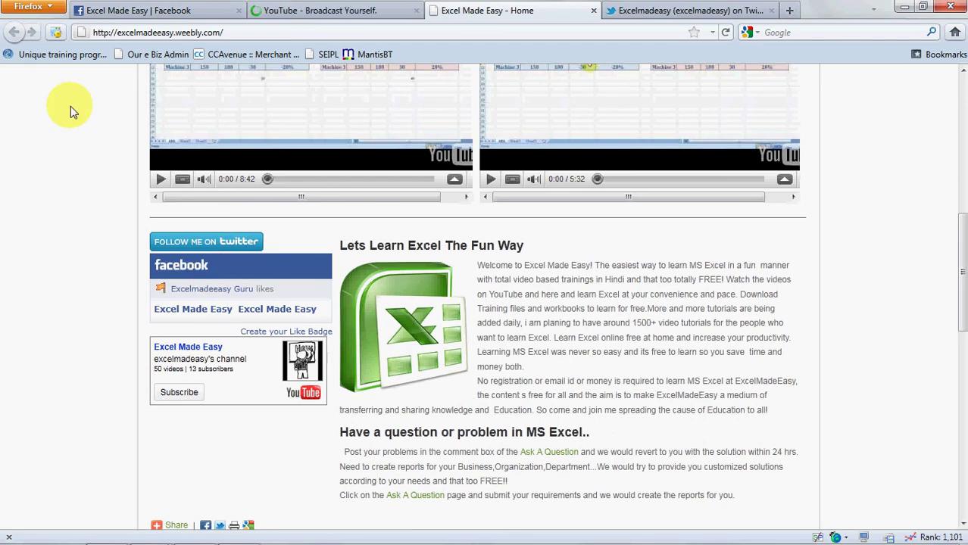
pyautogui.click(140, 10)
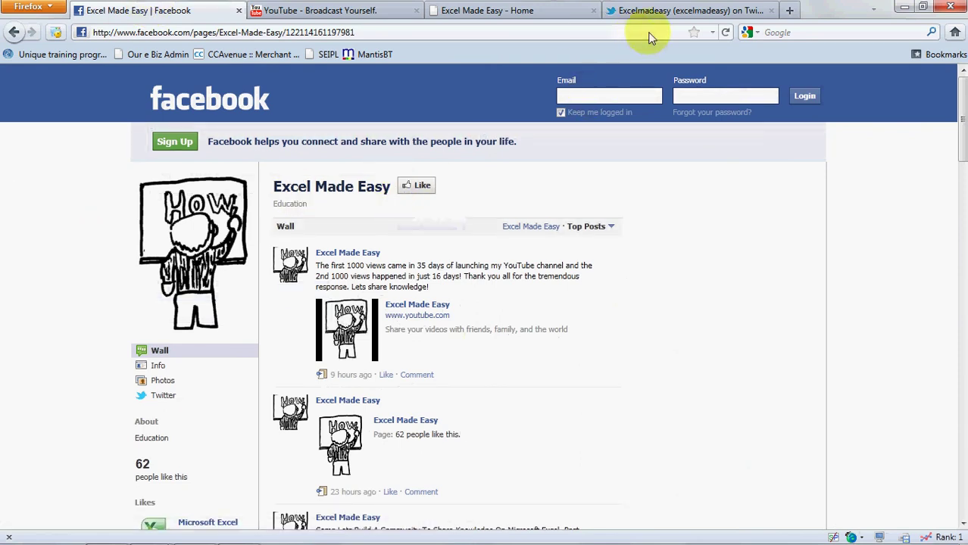
pyautogui.click(470, 10)
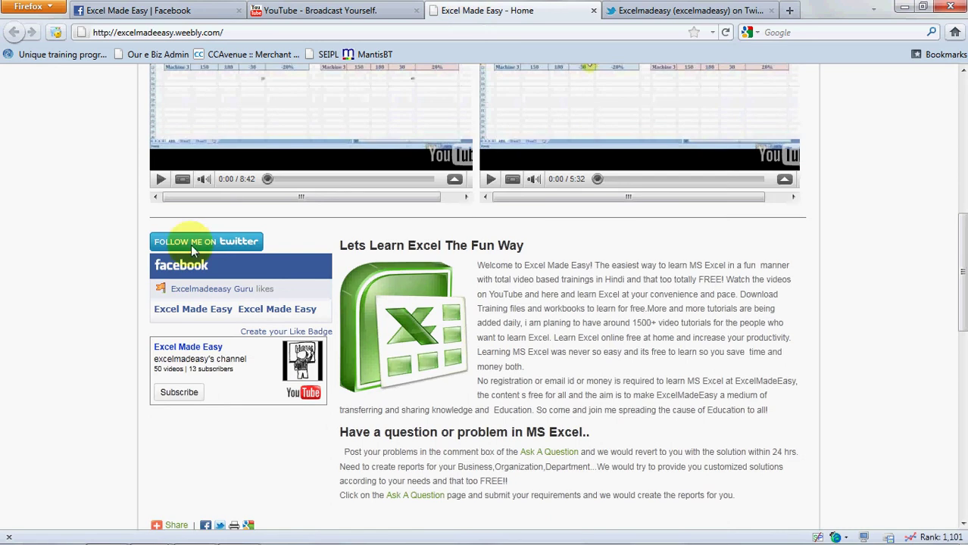
pyautogui.click(231, 240)
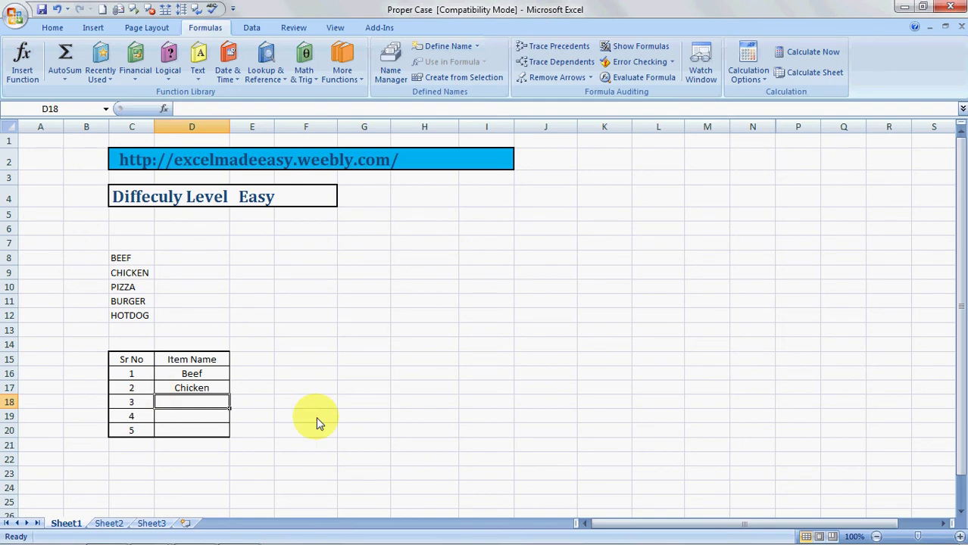
pyautogui.click(318, 421)
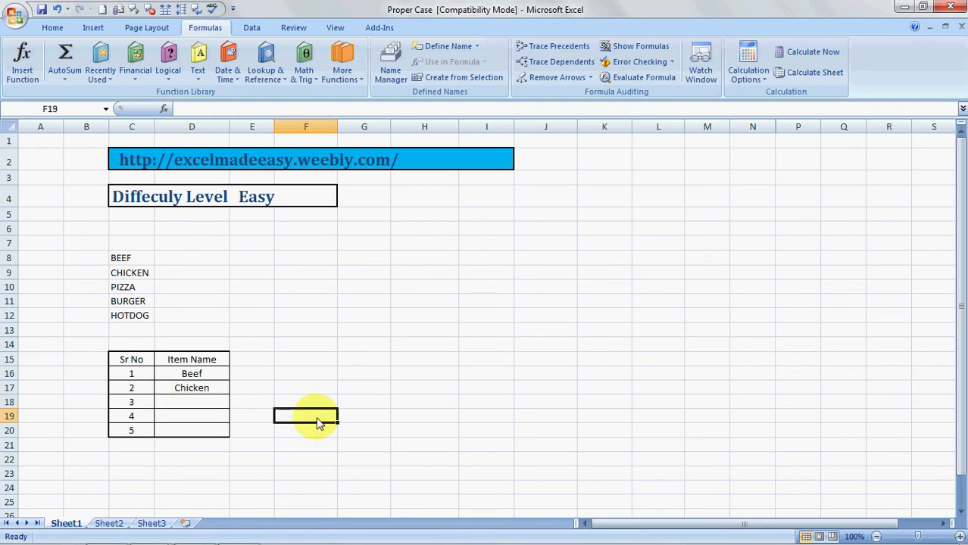